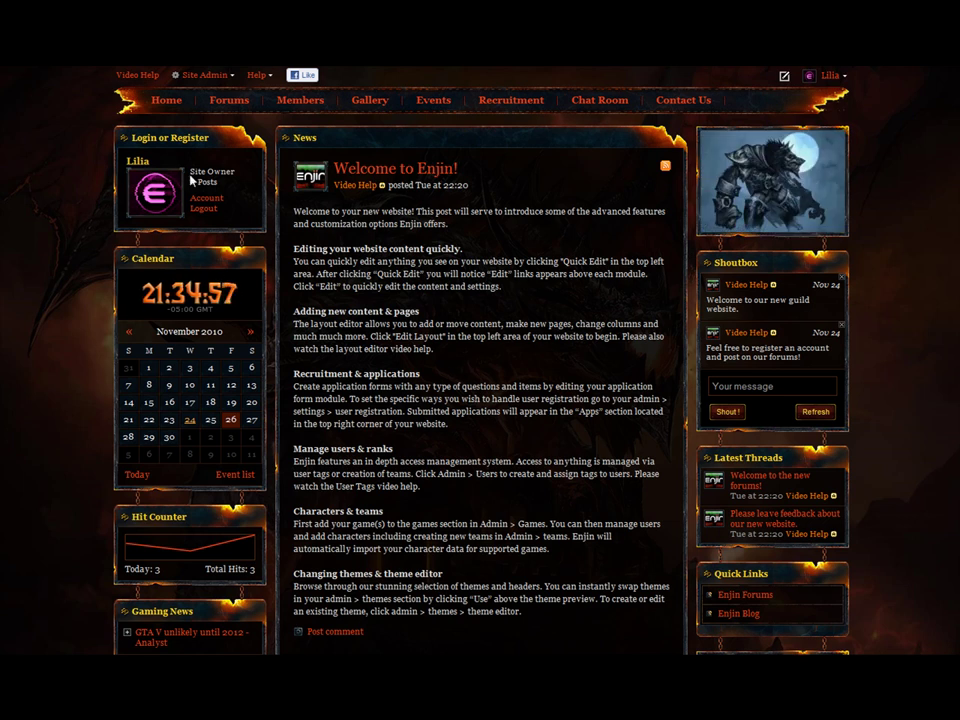
Make the non-owner member a site administrator from the Site Admin Users list
{"action": "left_click", "coordinate": [205, 75]}
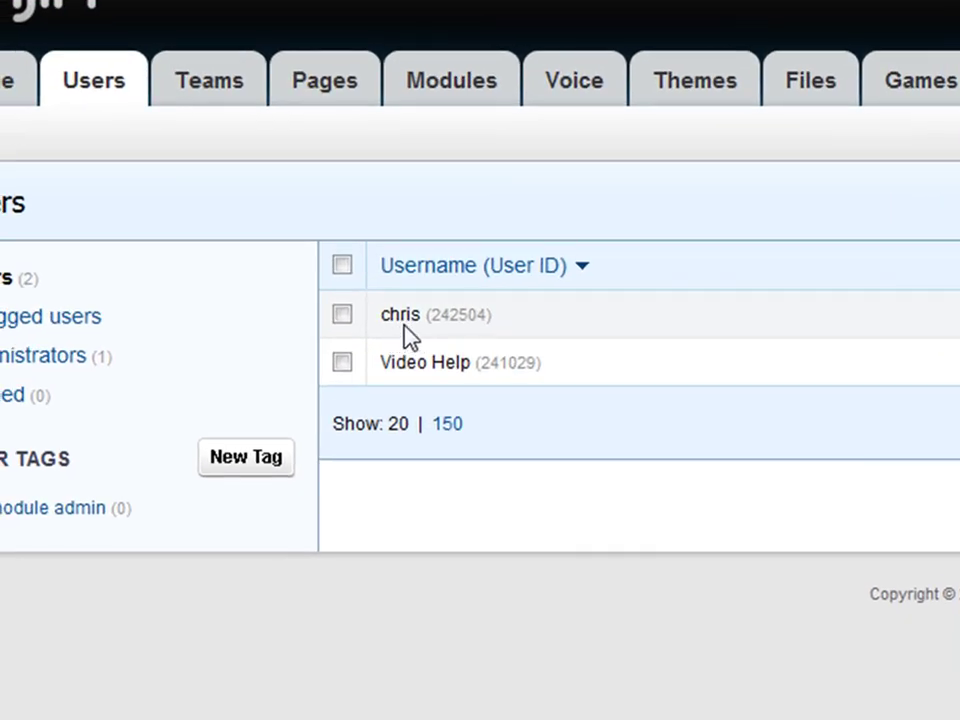
{"action": "left_click", "coordinate": [342, 316]}
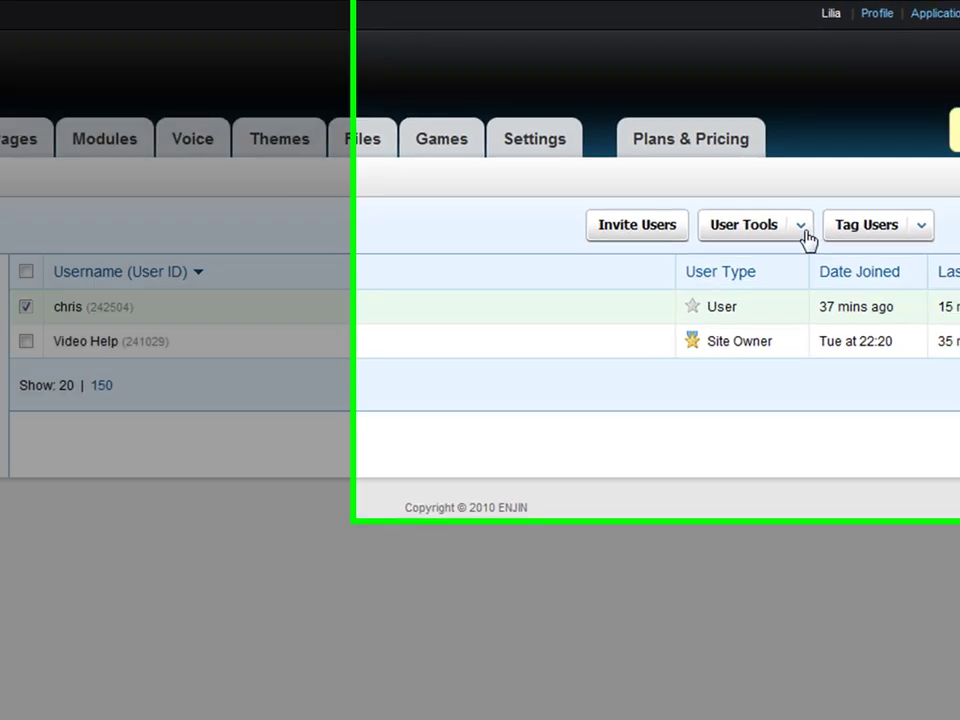
{"action": "left_click", "coordinate": [803, 229]}
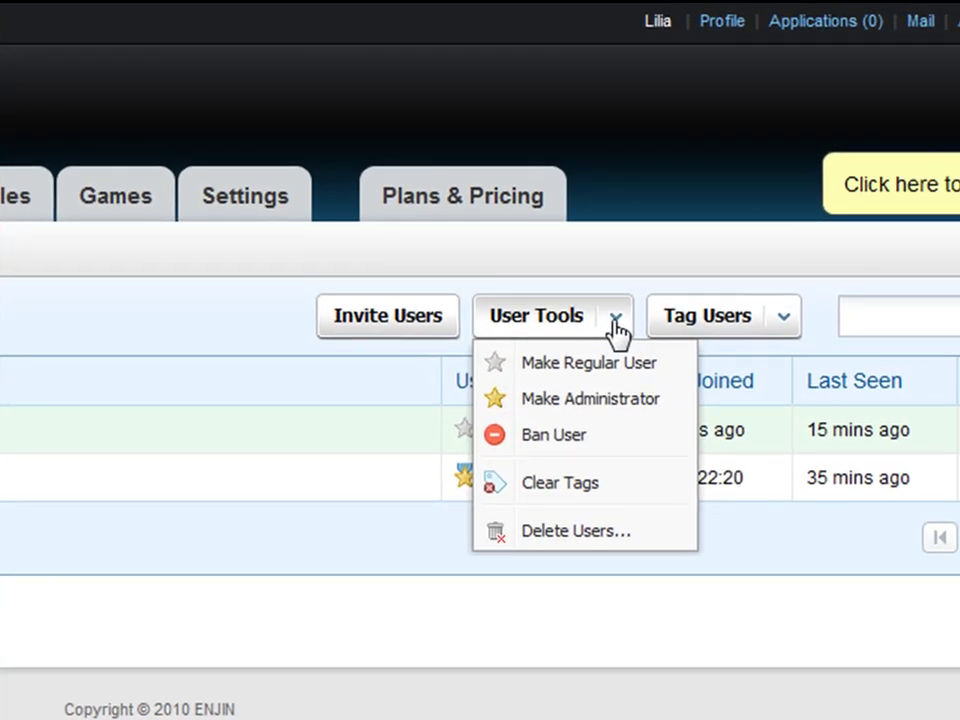
{"action": "left_click", "coordinate": [615, 400]}
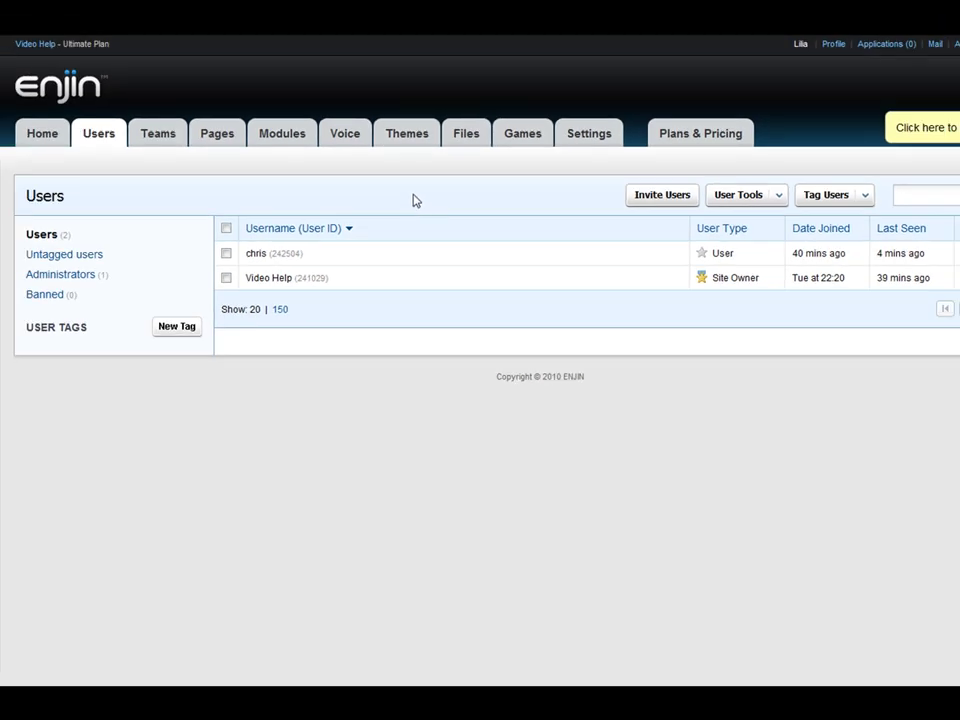
Create a user tag named 'Modules admin' with its tag and image set private
{"action": "left_click", "coordinate": [175, 327]}
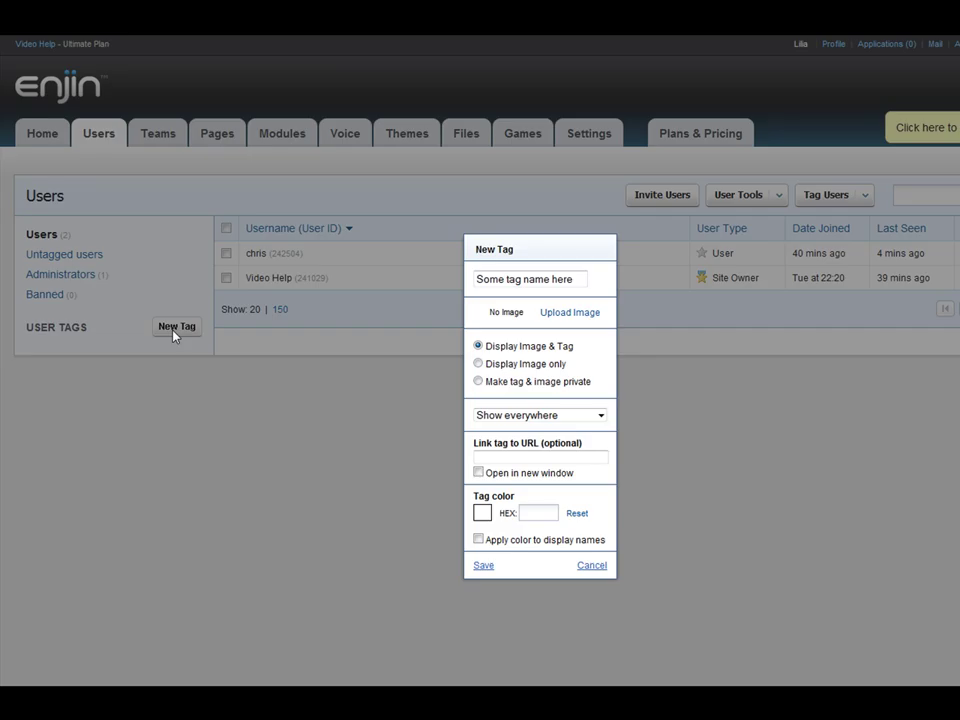
{"action": "left_click", "coordinate": [519, 279]}
{"action": "type", "text": "Module admin"}
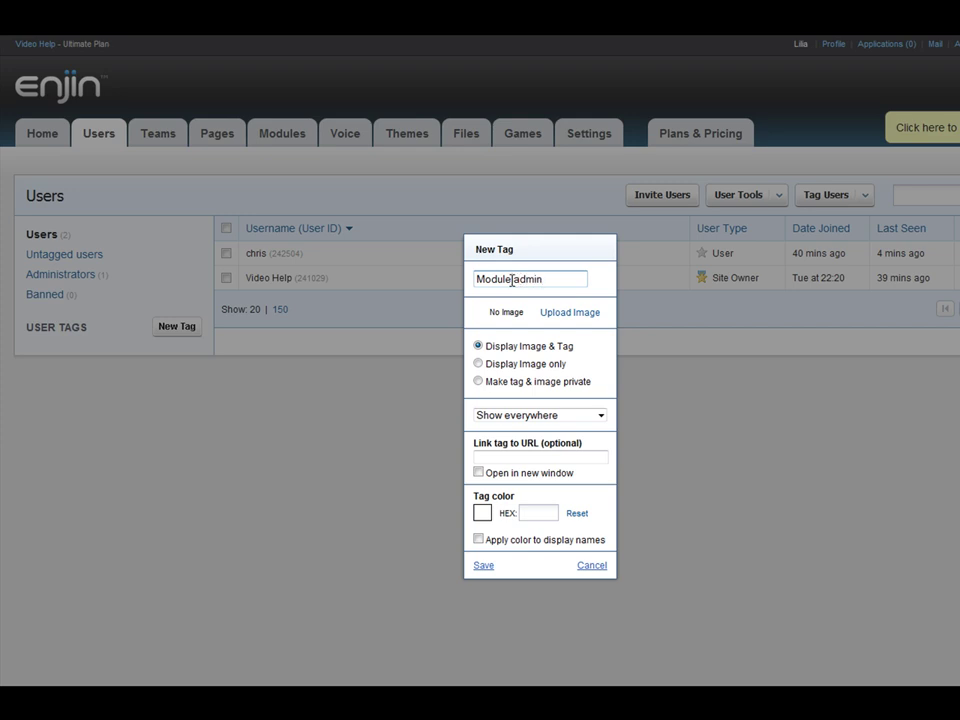
{"action": "left_click", "coordinate": [512, 281]}
{"action": "type", "text": "s"}
{"action": "left_click", "coordinate": [479, 382]}
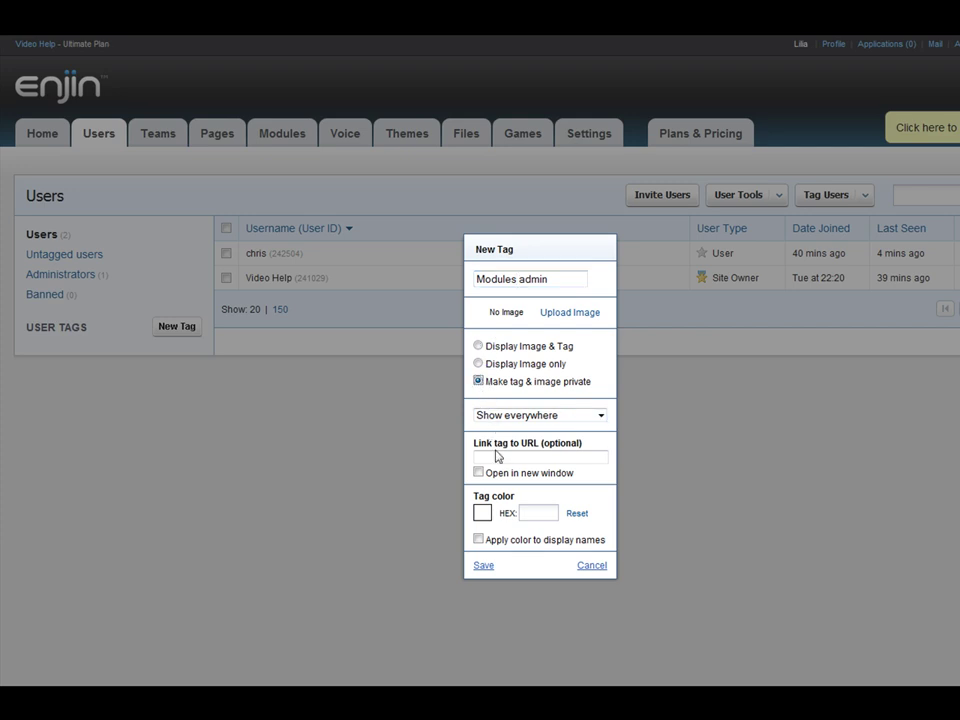
{"action": "left_click", "coordinate": [489, 566]}
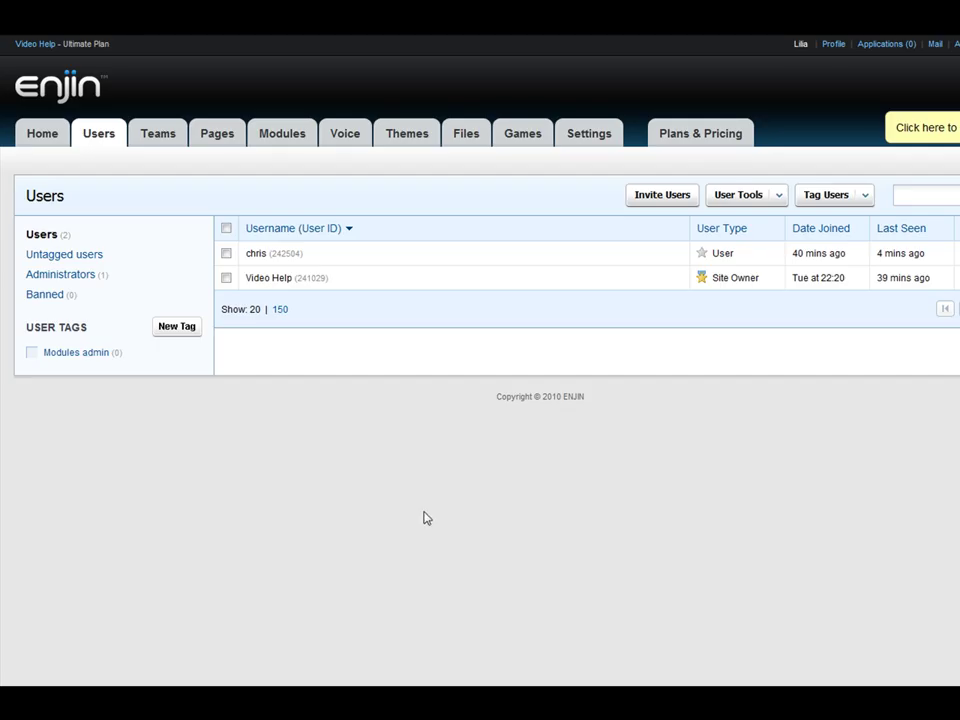
Apply the Modules admin tag to the non-owner member
{"action": "left_click", "coordinate": [226, 253]}
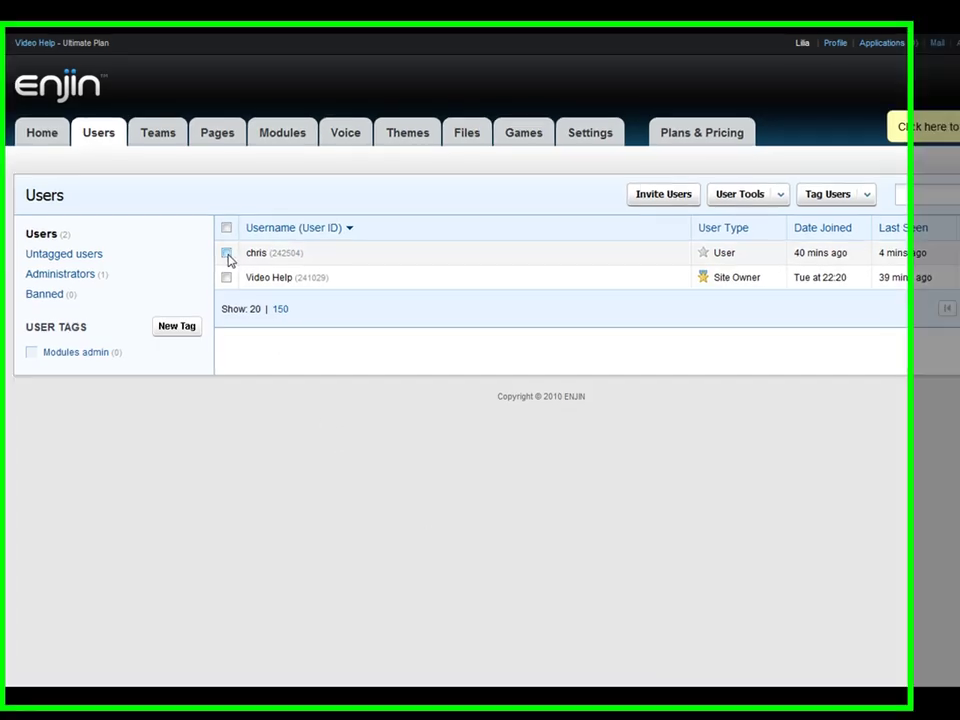
{"action": "left_click", "coordinate": [910, 190]}
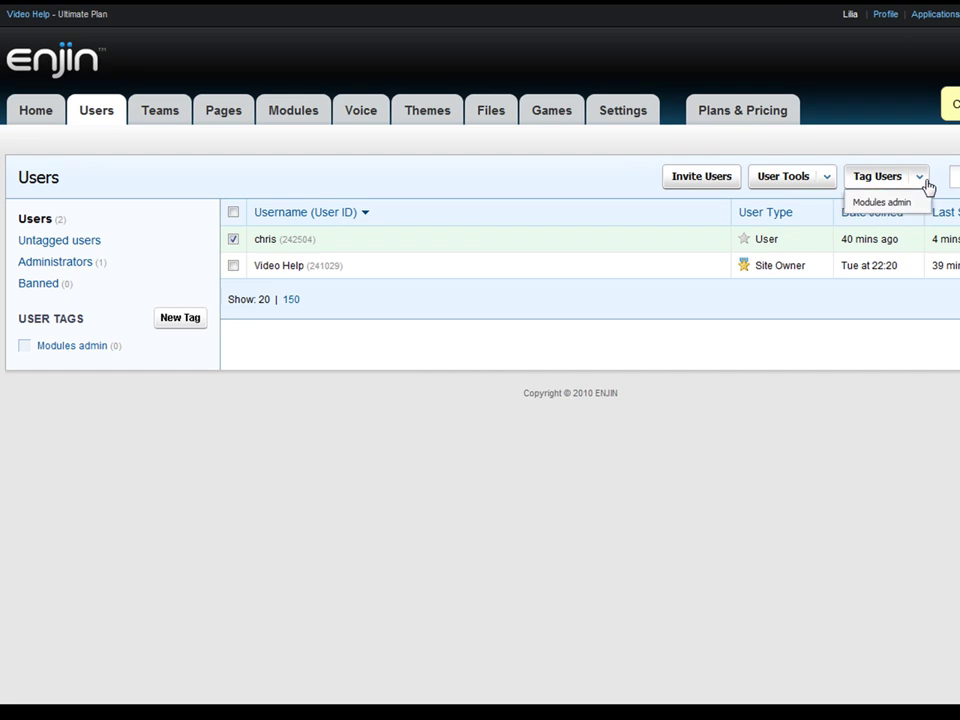
{"action": "left_click", "coordinate": [912, 203]}
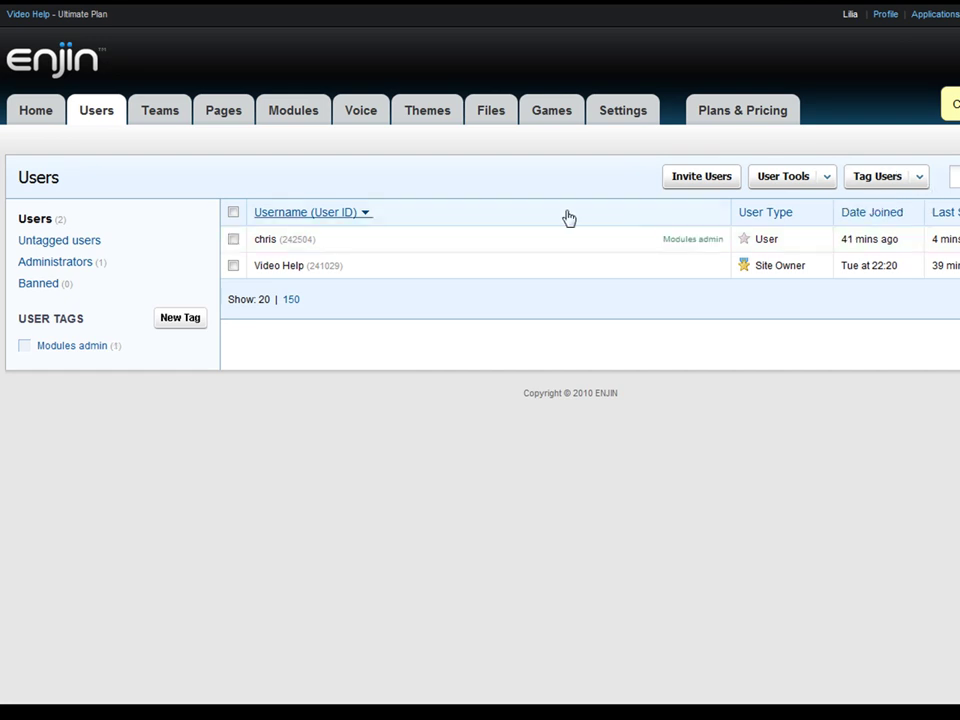
Set Manage modules under Admin Panel Access to 'Tag: Modules admin'
{"action": "left_click", "coordinate": [618, 113]}
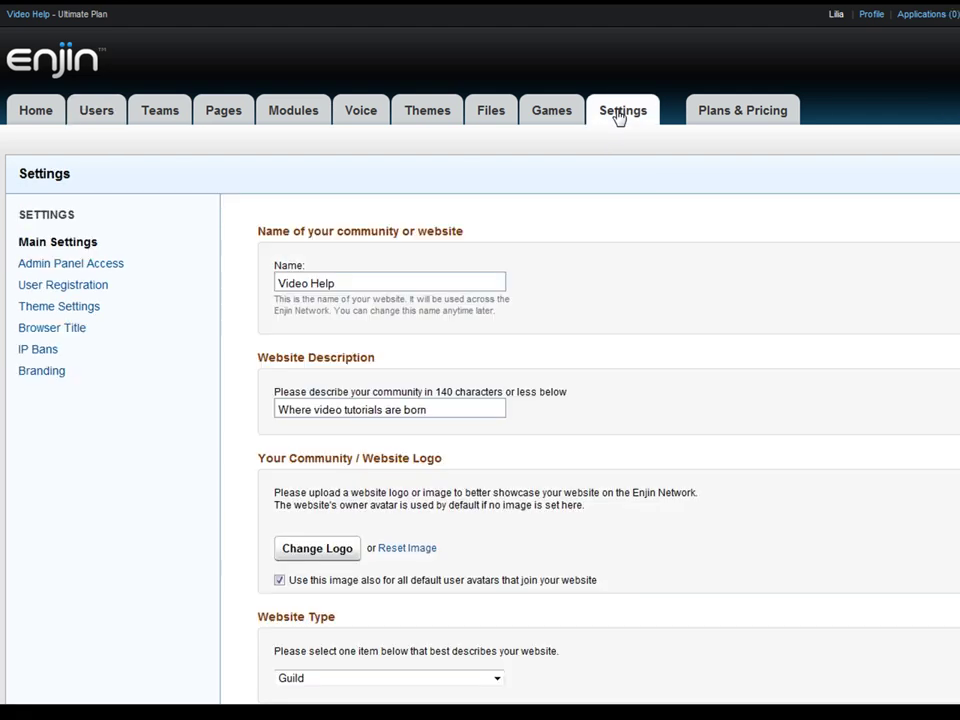
{"action": "left_click", "coordinate": [104, 266]}
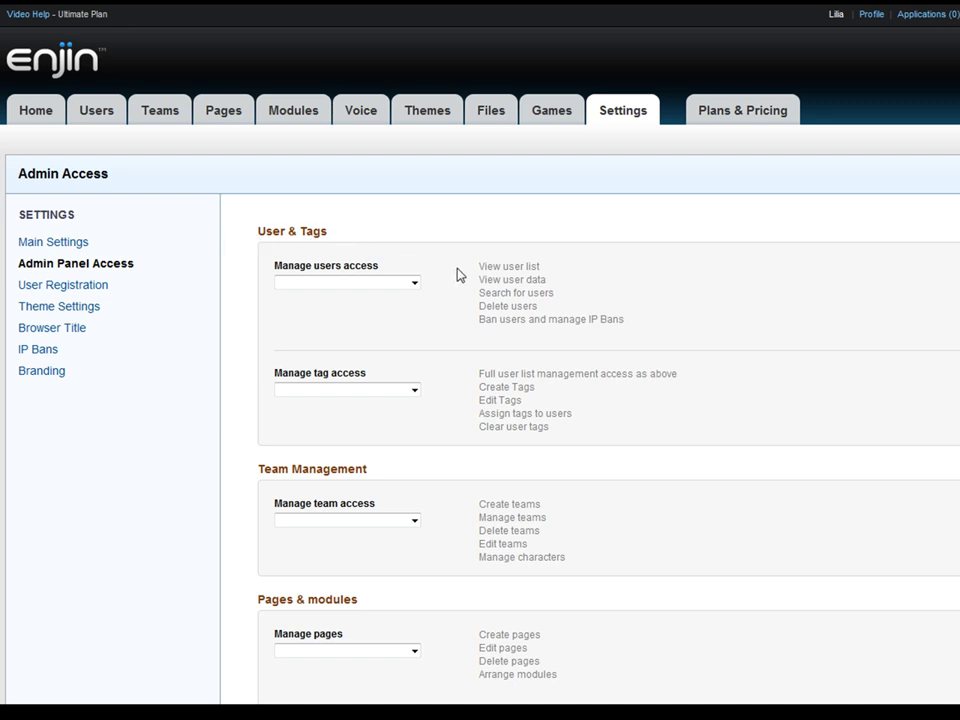
{"action": "scroll", "coordinate": [451, 436], "scroll_direction": "down", "scroll_amount": 1}
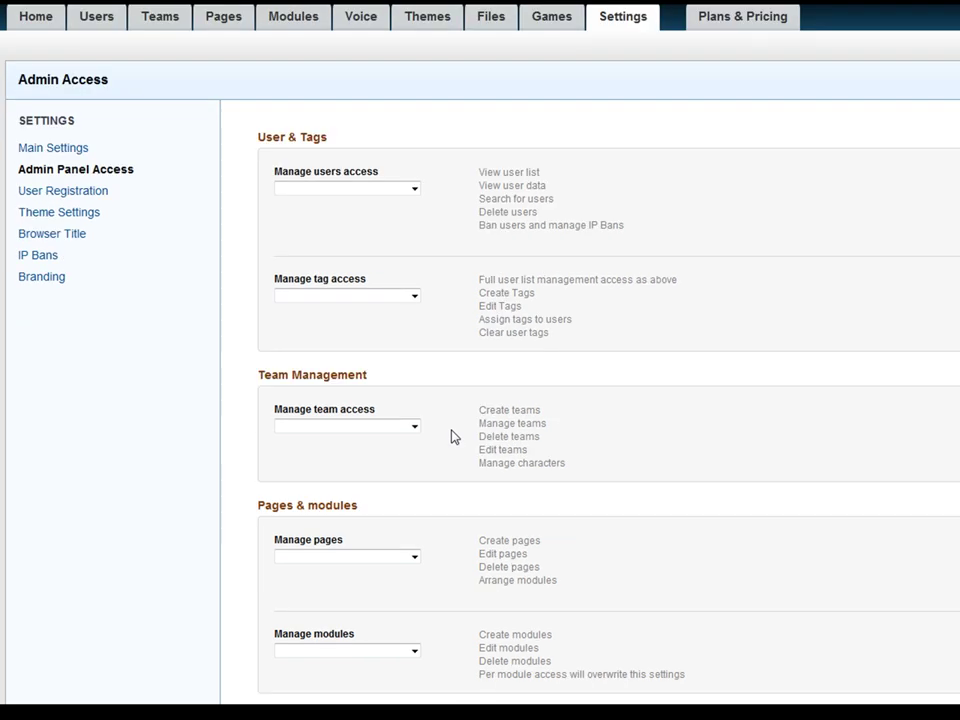
{"action": "scroll", "coordinate": [416, 390], "scroll_direction": "down", "scroll_amount": 1}
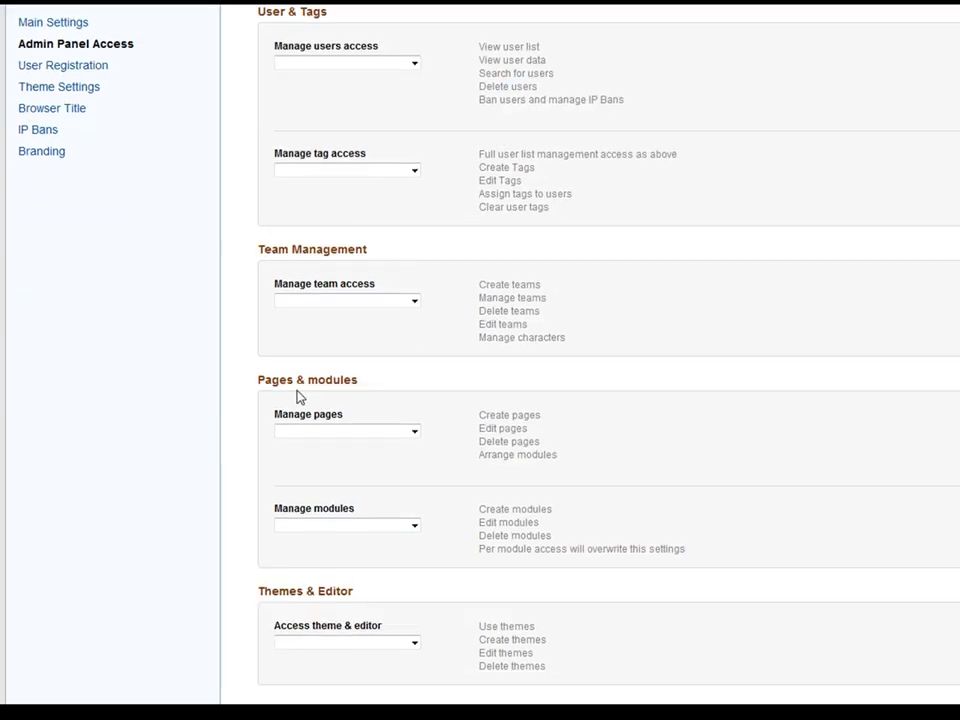
{"action": "left_click", "coordinate": [414, 526]}
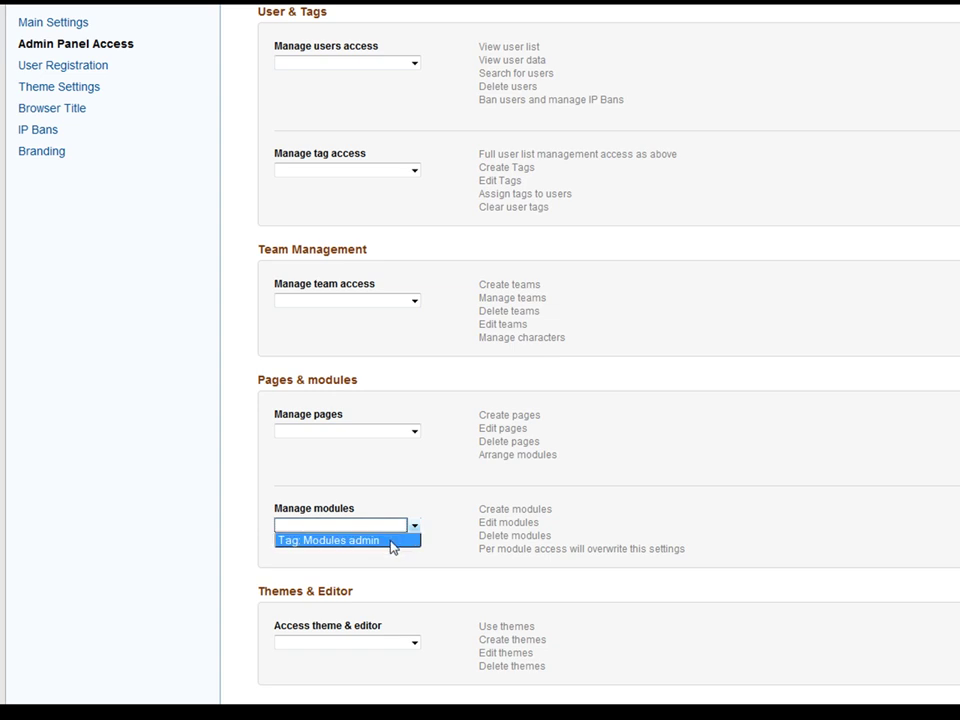
{"action": "left_click", "coordinate": [391, 543]}
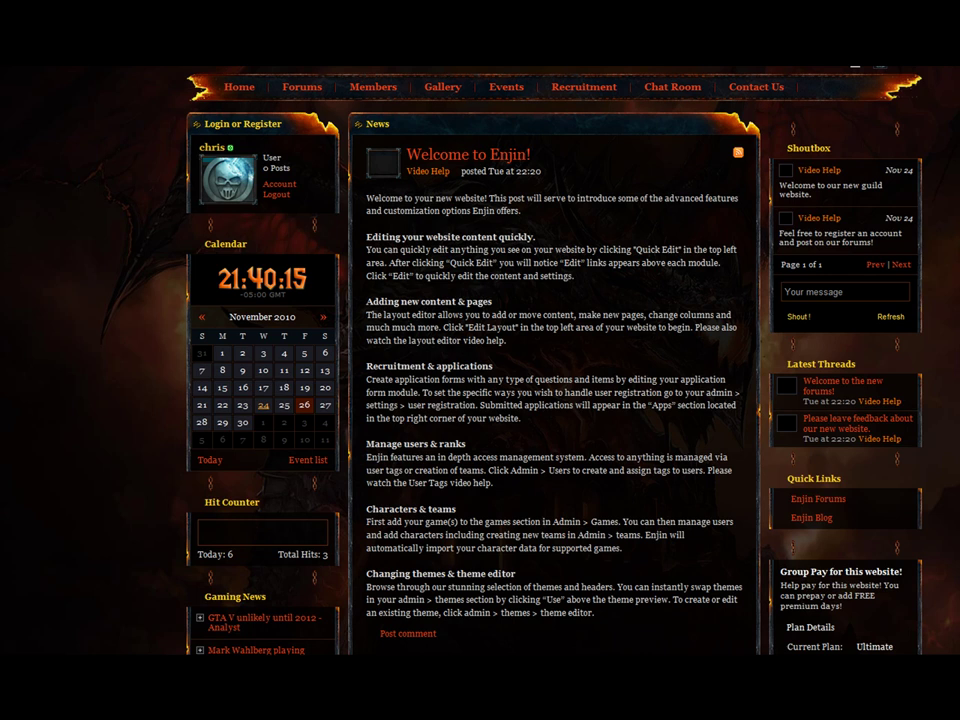
Return to the Site Creator admin area and open its modules section
{"action": "mouse_move", "coordinate": [281, 84]}
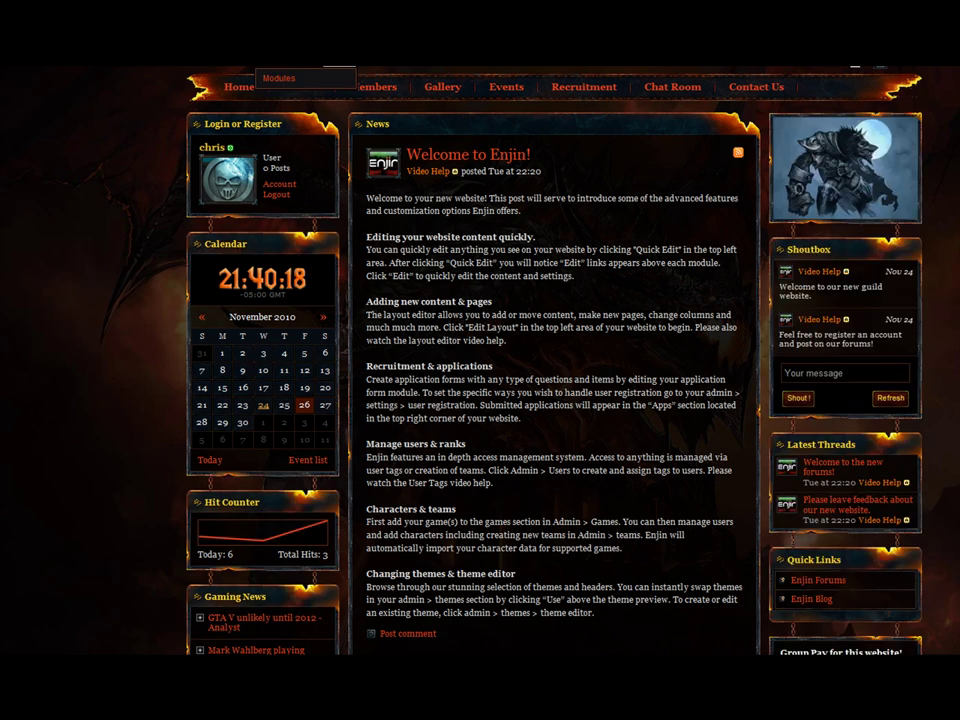
{"action": "left_click", "coordinate": [280, 80]}
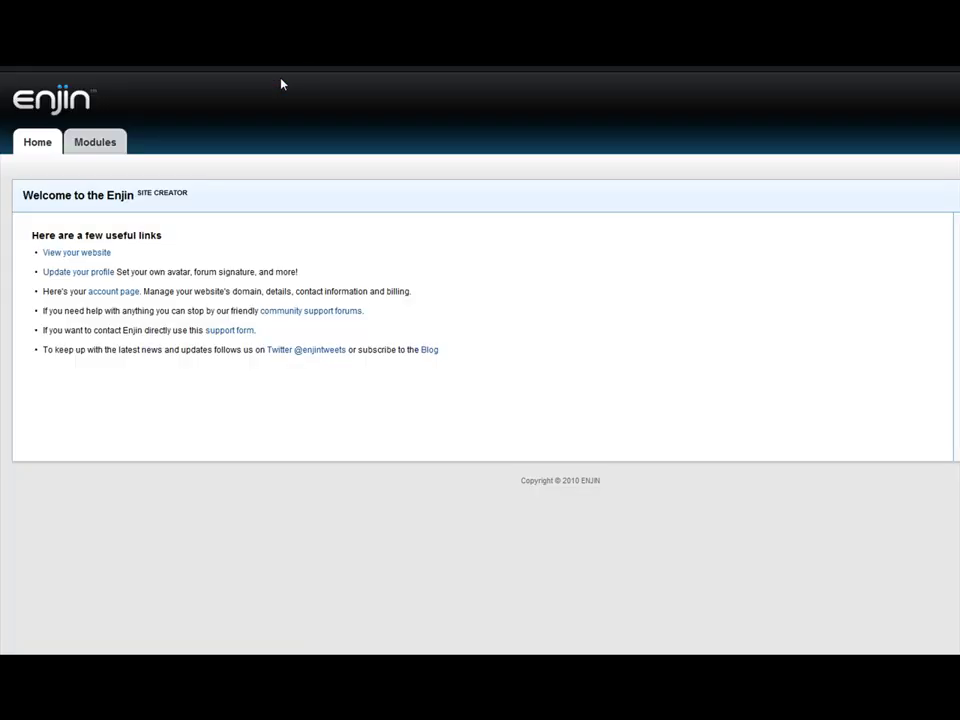
{"action": "left_click", "coordinate": [105, 150]}
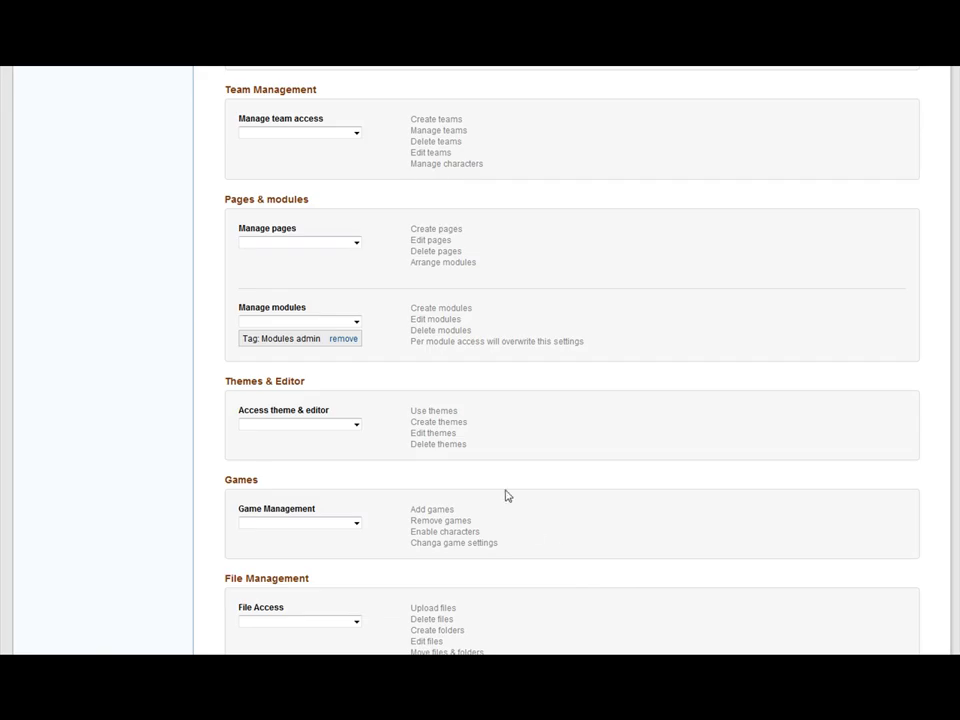
Remove 'Tag: Modules admin' from Manage modules and show the All Modules list
{"action": "left_click", "coordinate": [343, 339]}
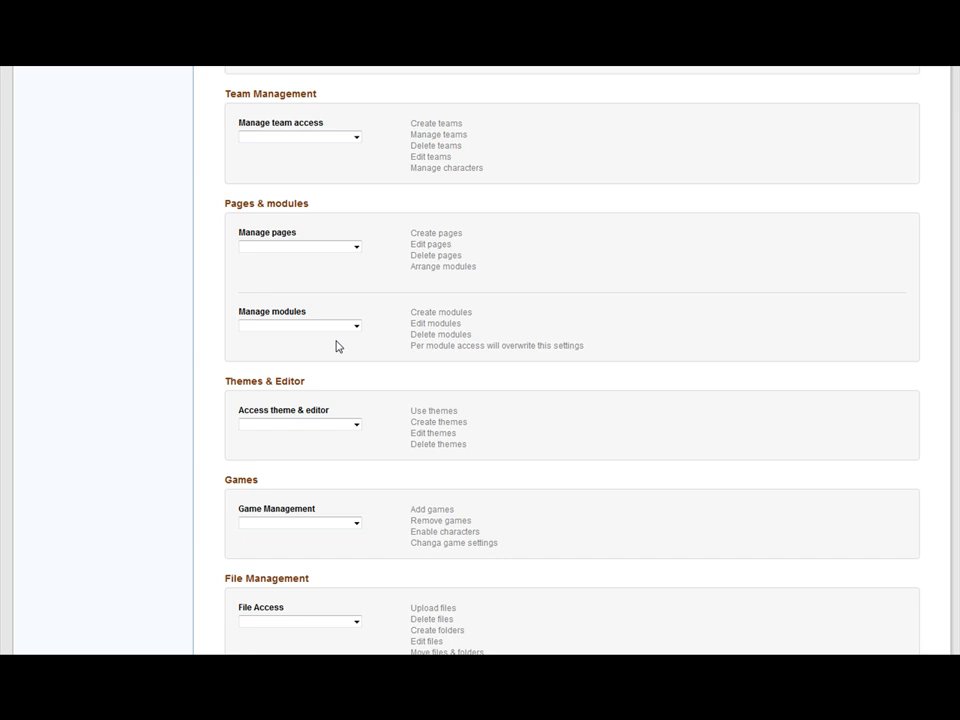
{"action": "scroll", "coordinate": [336, 346], "scroll_direction": "up", "scroll_amount": 5}
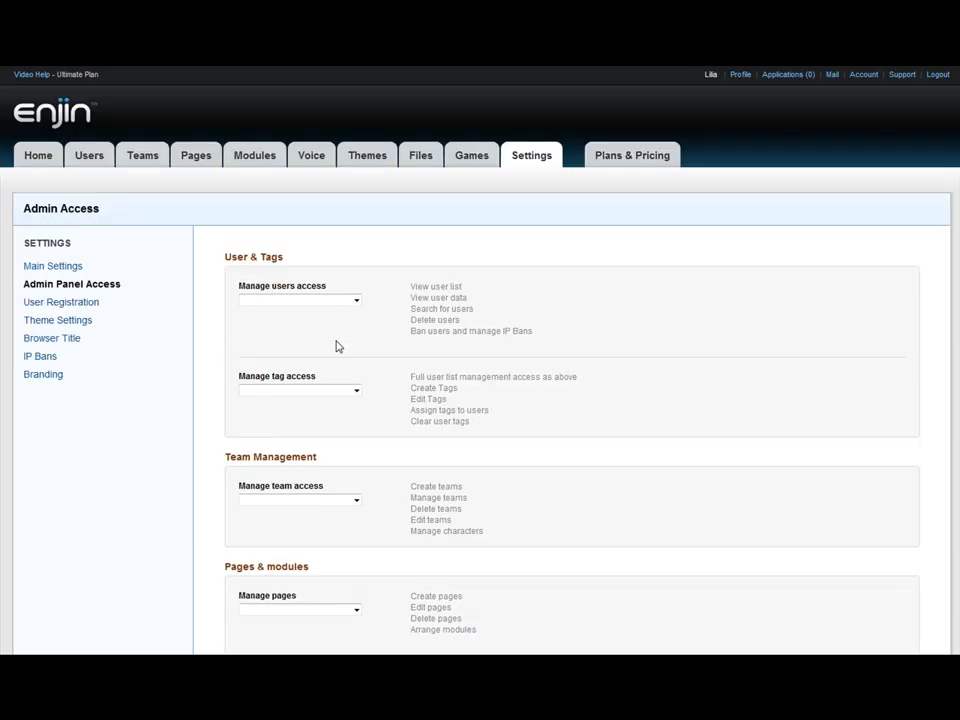
{"action": "left_click", "coordinate": [258, 158]}
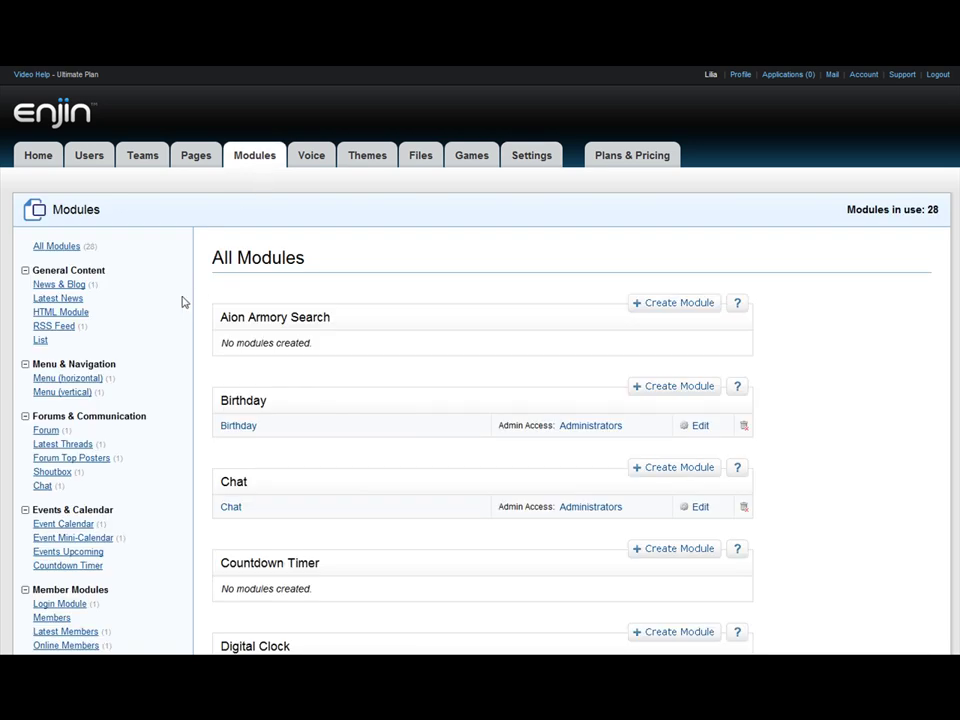
Filter to News & Blog and change News admin access from Website Owner to Modules admin
{"action": "left_click", "coordinate": [76, 290]}
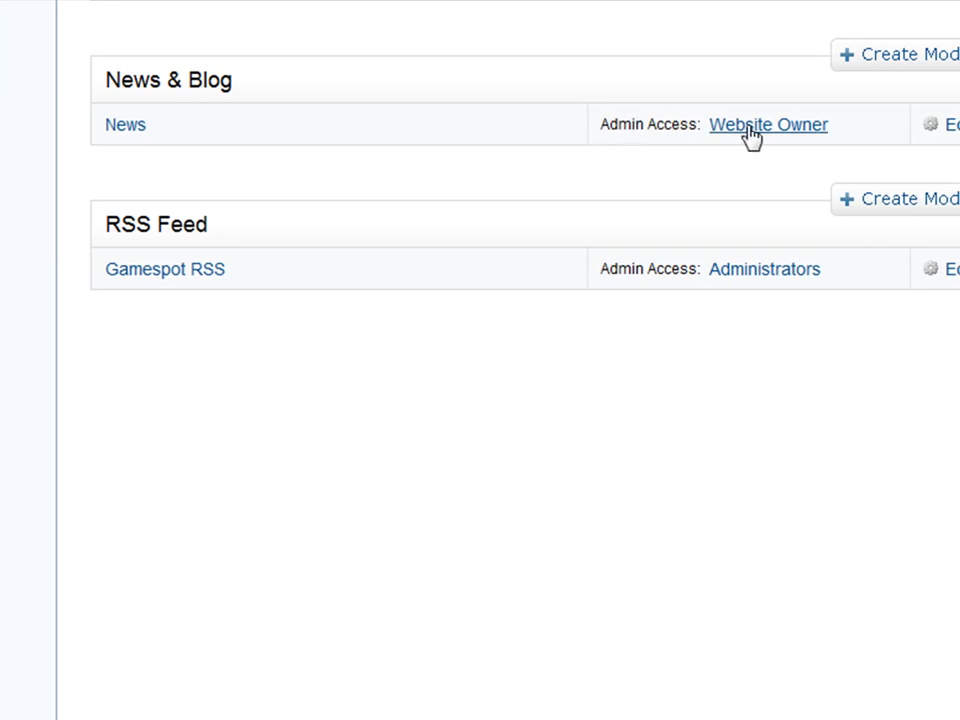
{"action": "left_click", "coordinate": [751, 126]}
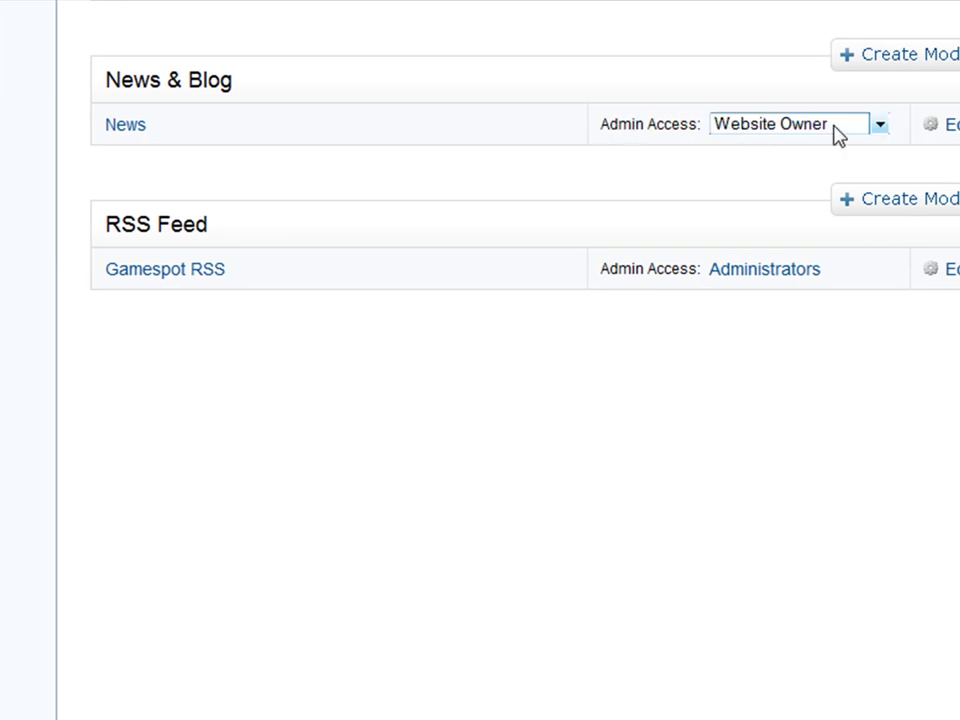
{"action": "left_click", "coordinate": [881, 126]}
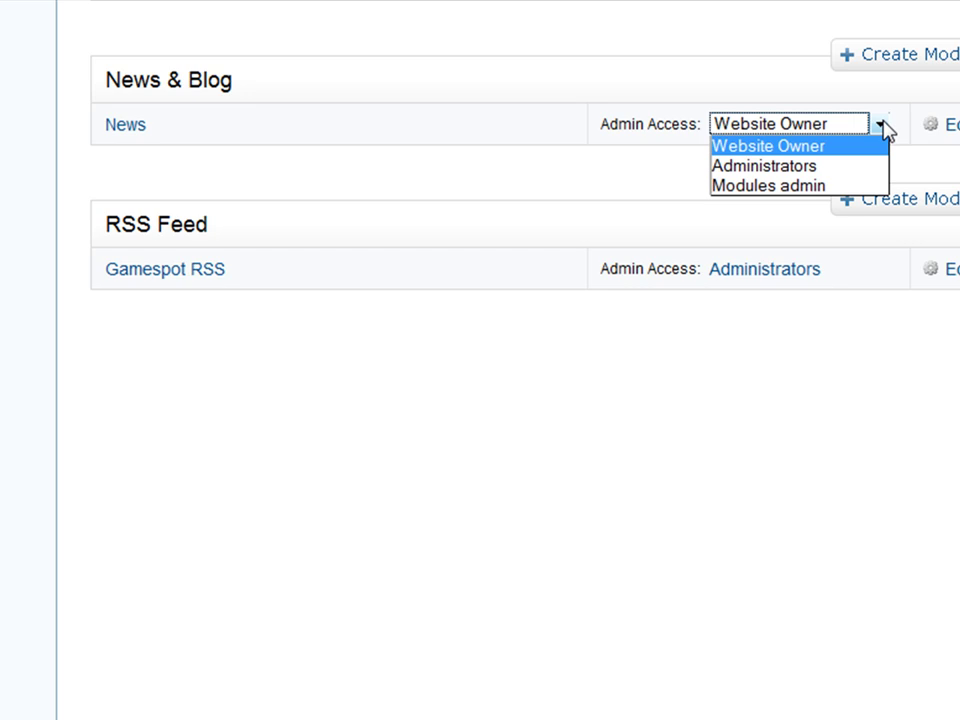
{"action": "left_click", "coordinate": [849, 188]}
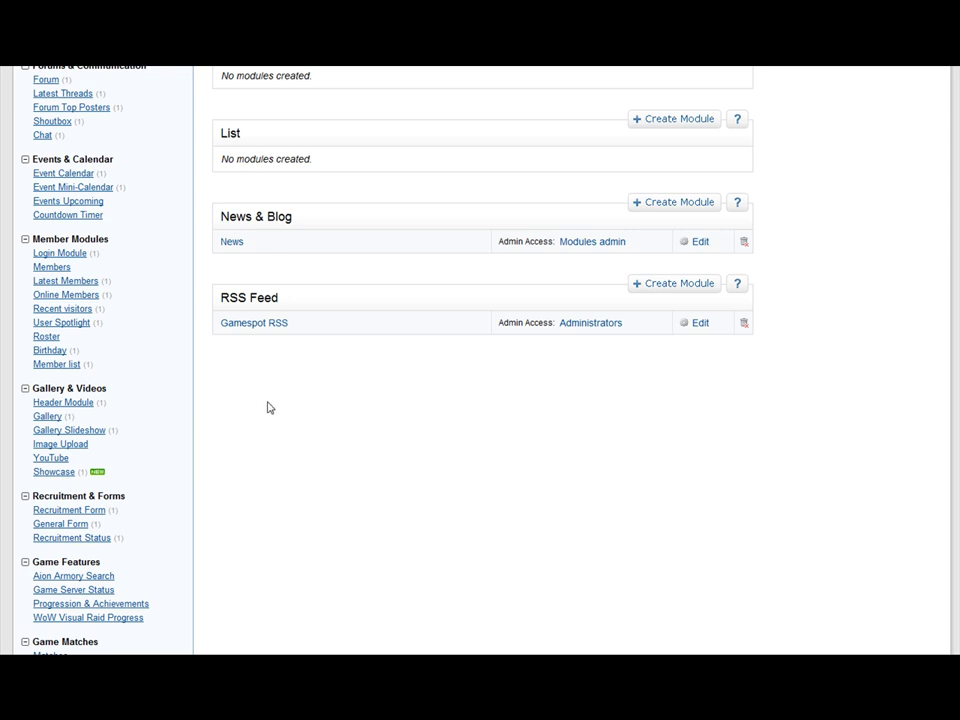
Filter the module list to Forum and open the Forum module's settings page
{"action": "left_click", "coordinate": [45, 80]}
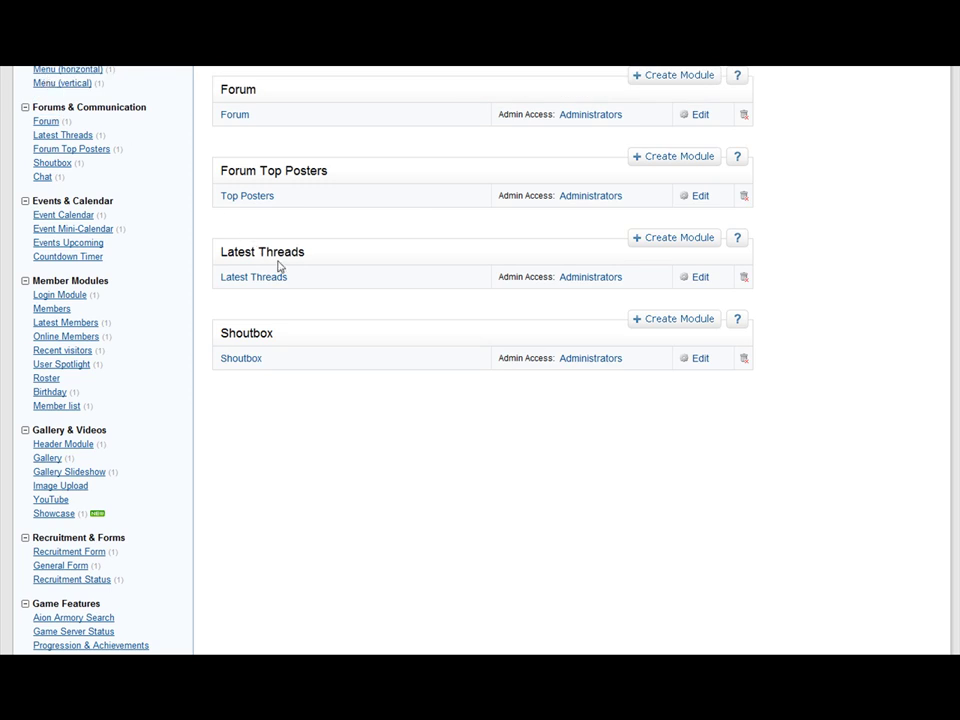
{"action": "scroll", "coordinate": [280, 266], "scroll_direction": "up", "scroll_amount": 2}
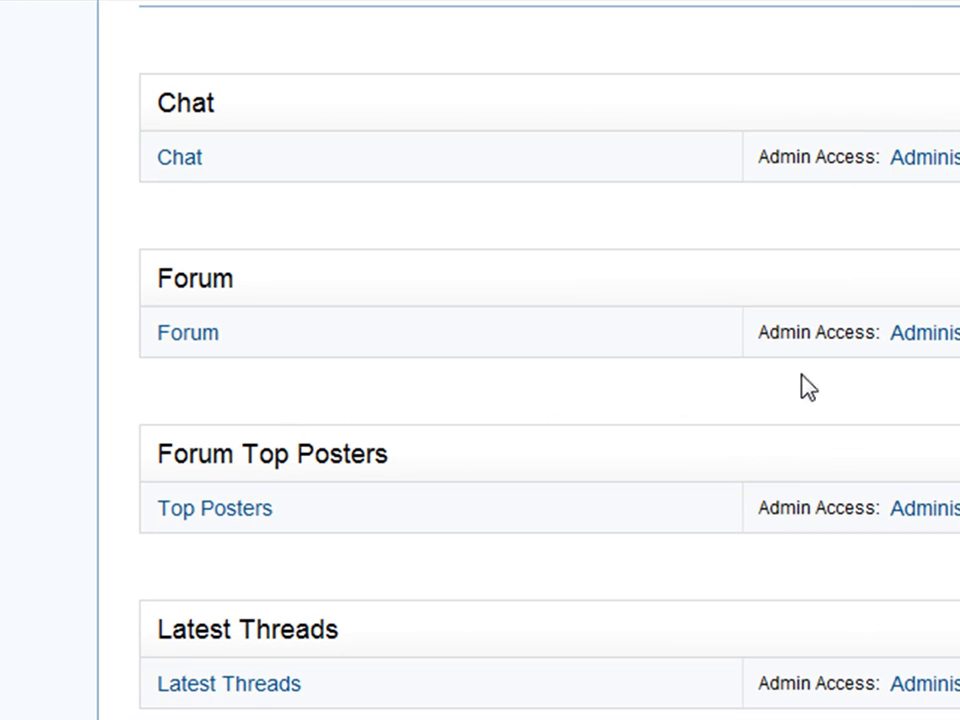
{"action": "left_click", "coordinate": [190, 336]}
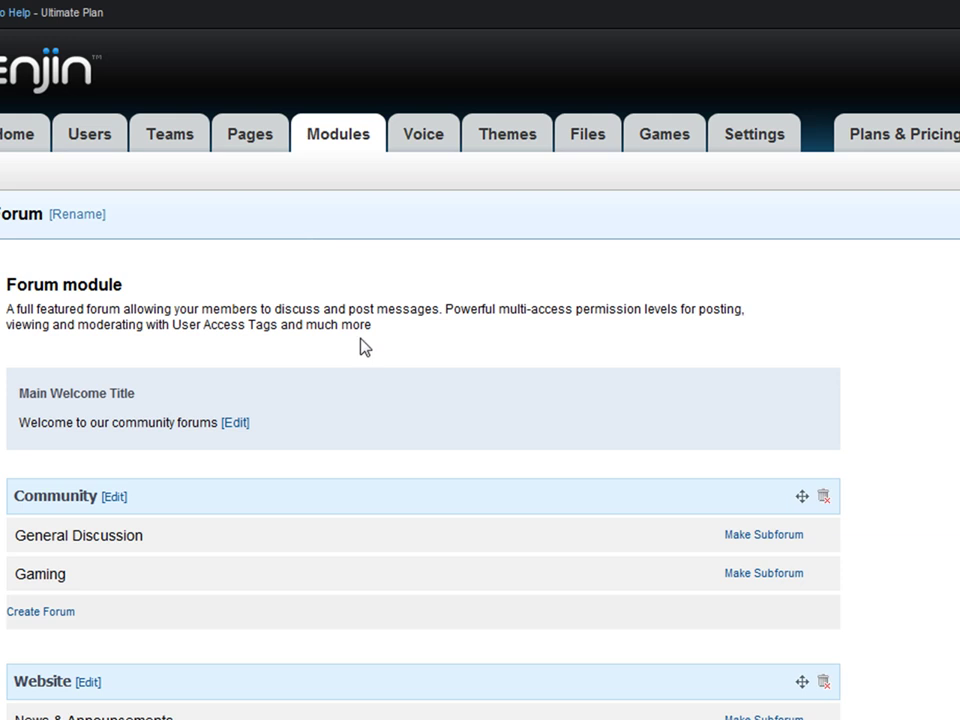
{"action": "scroll", "coordinate": [362, 347], "scroll_direction": "down", "scroll_amount": 1}
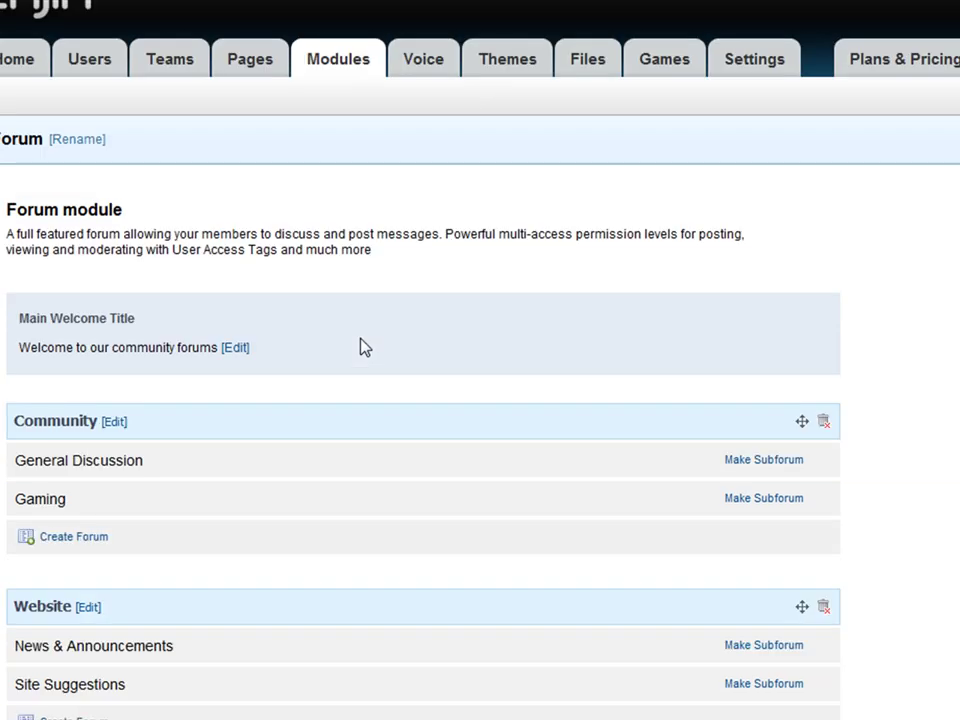
{"action": "mouse_move", "coordinate": [140, 503]}
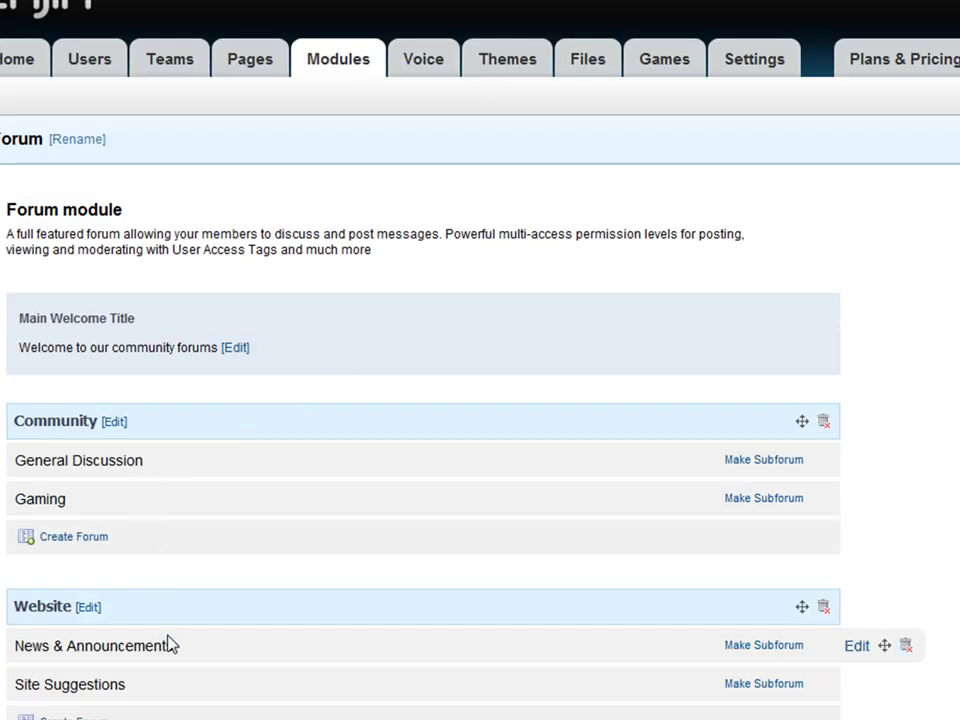
{"action": "mouse_move", "coordinate": [95, 468]}
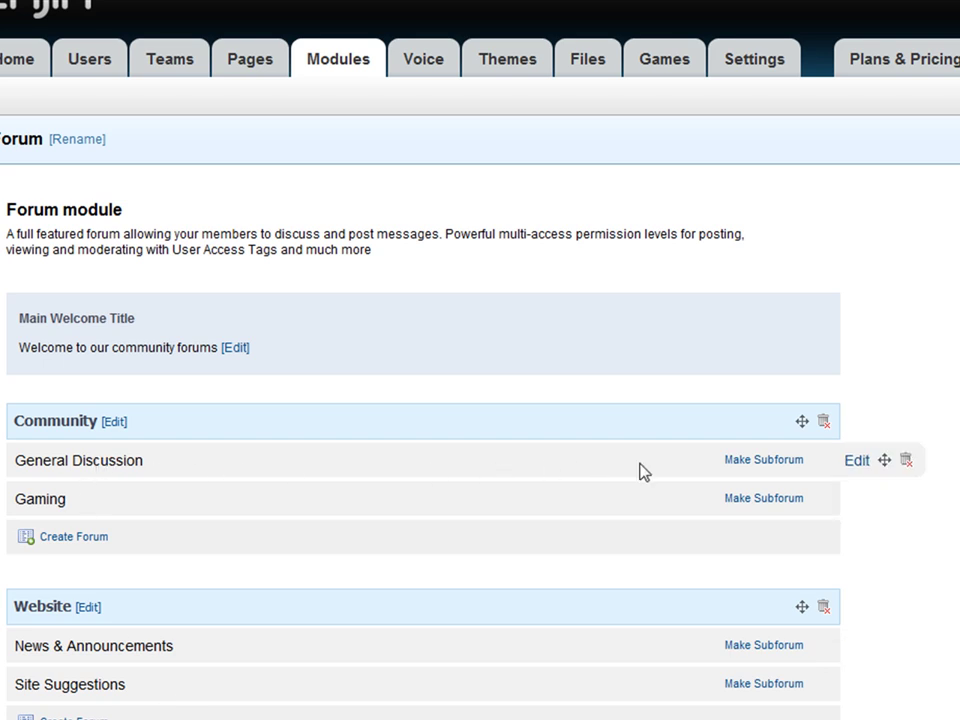
Set the General Discussion forum's Moderation Access to Modules admin and save the forum
{"action": "left_click", "coordinate": [852, 463]}
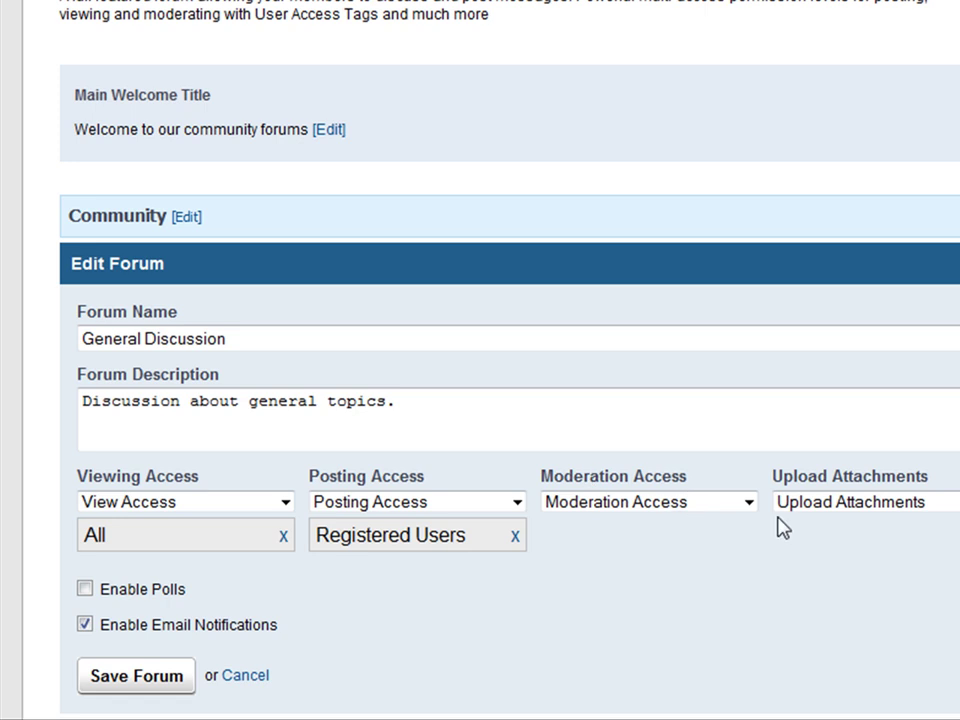
{"action": "left_click", "coordinate": [748, 503]}
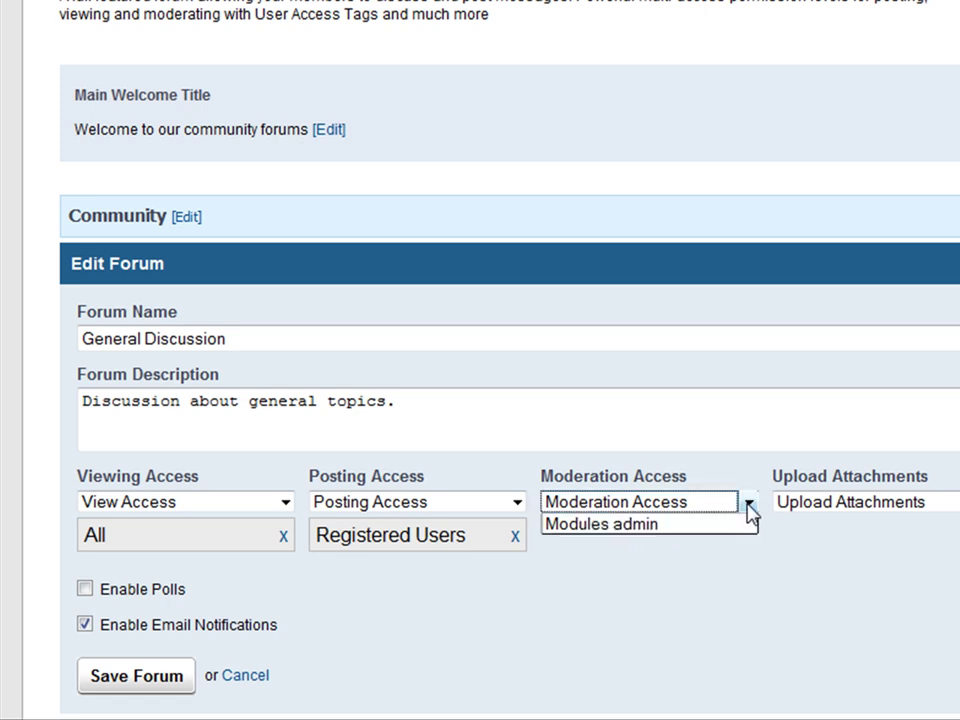
{"action": "left_click", "coordinate": [658, 533]}
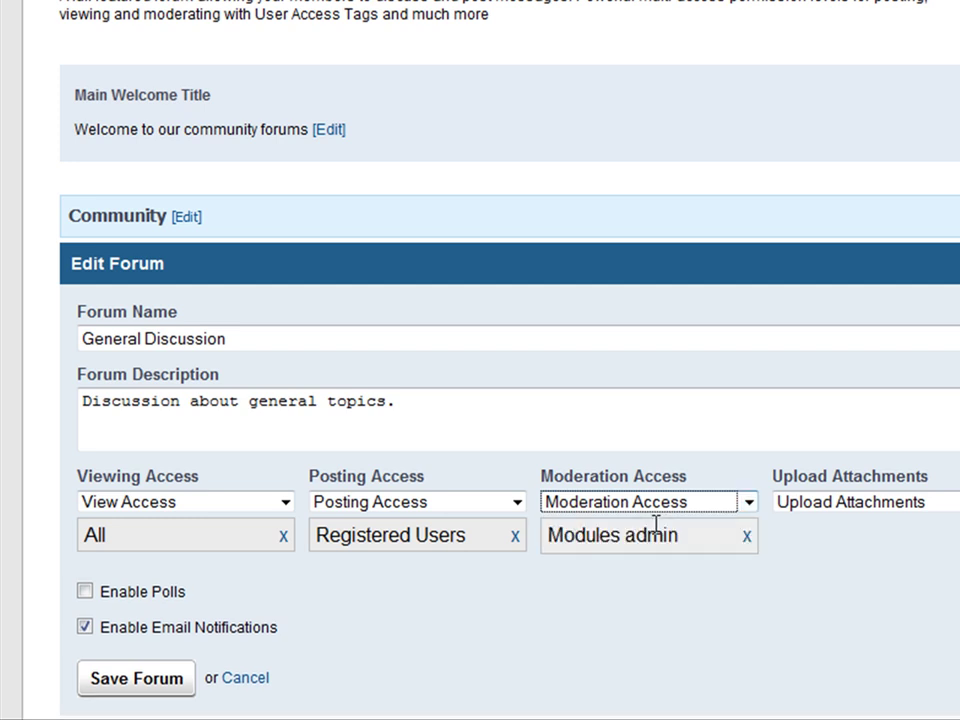
{"action": "left_click", "coordinate": [97, 683]}
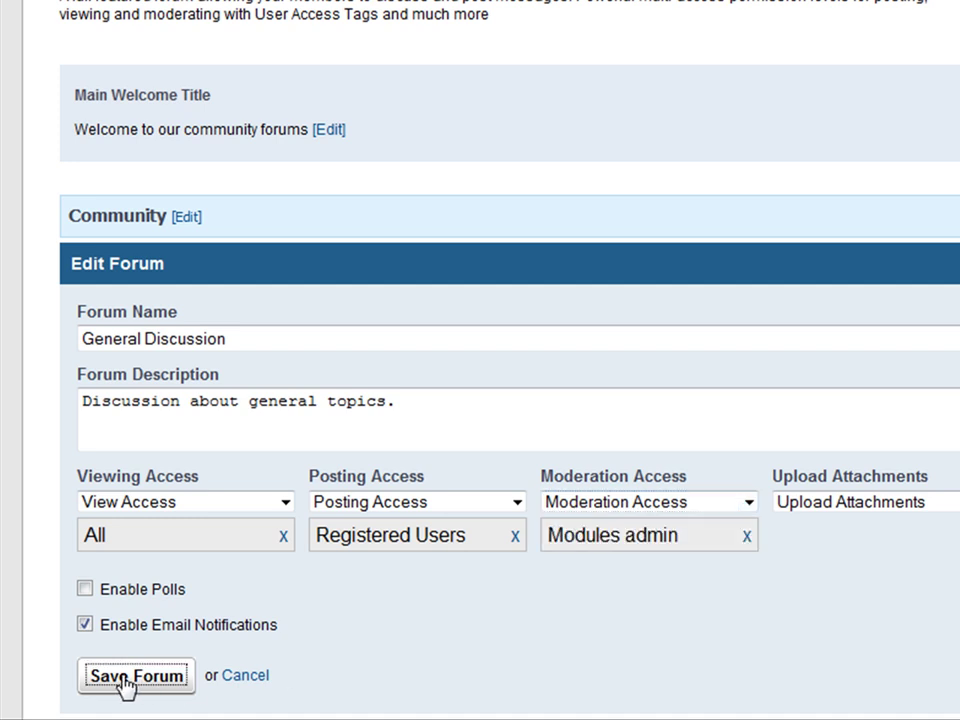